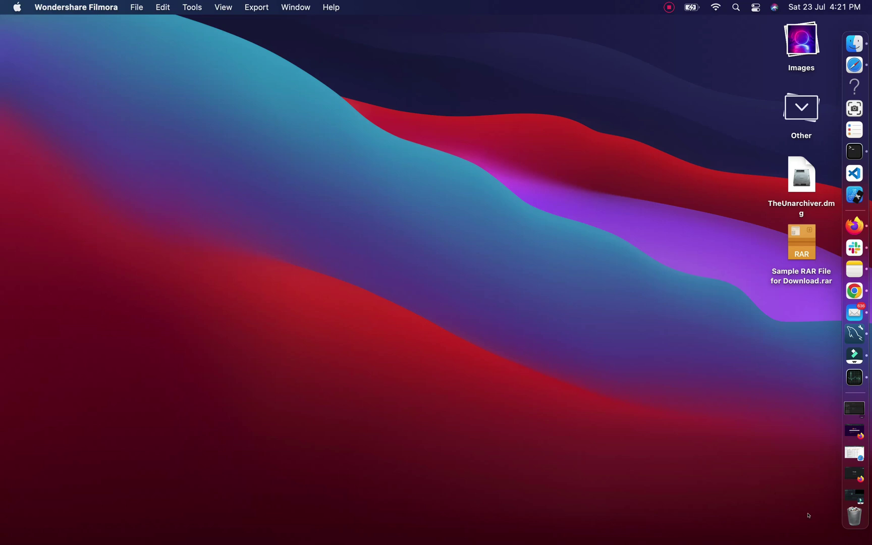
# Step: Search Google for 'the unarchiver mac' and open the theunarchiver.com result
pyautogui.click(854, 475)
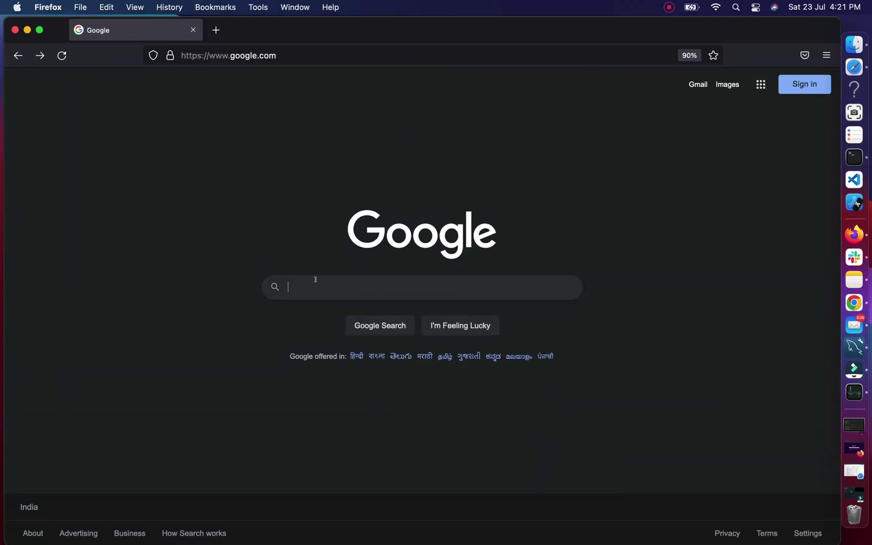
pyautogui.click(315, 281)
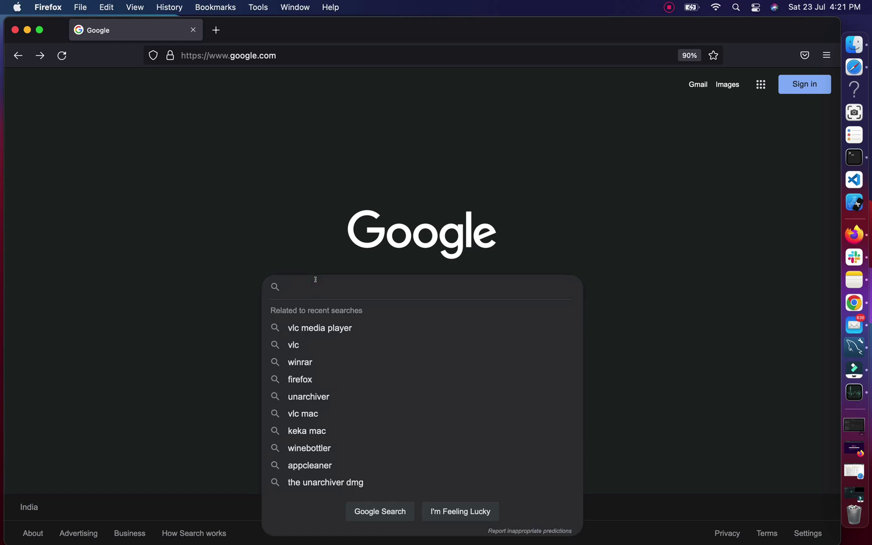
pyautogui.write('the')
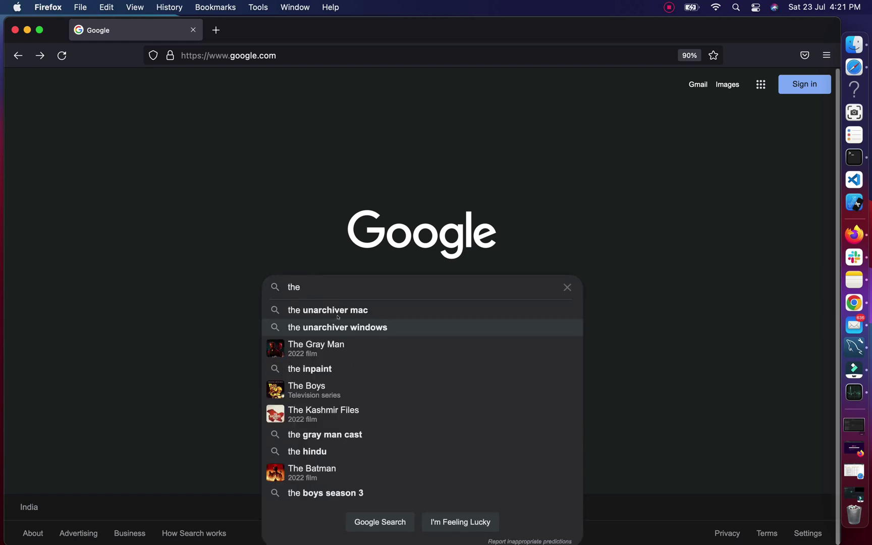
pyautogui.click(357, 311)
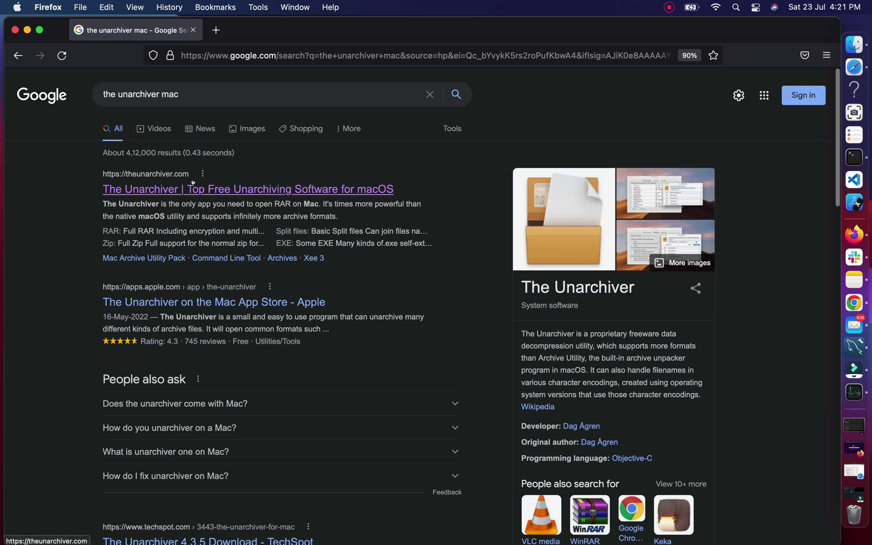
pyautogui.click(225, 190)
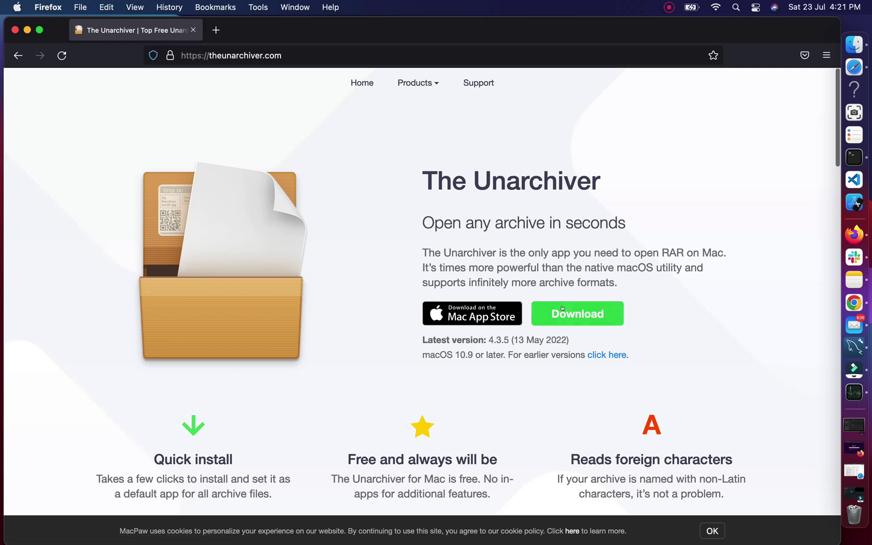
# Step: Start the TheUnarchiver.dmg download, cancel it, and minimize Firefox to reveal the desktop
pyautogui.click(577, 313)
pyautogui.click(577, 313)
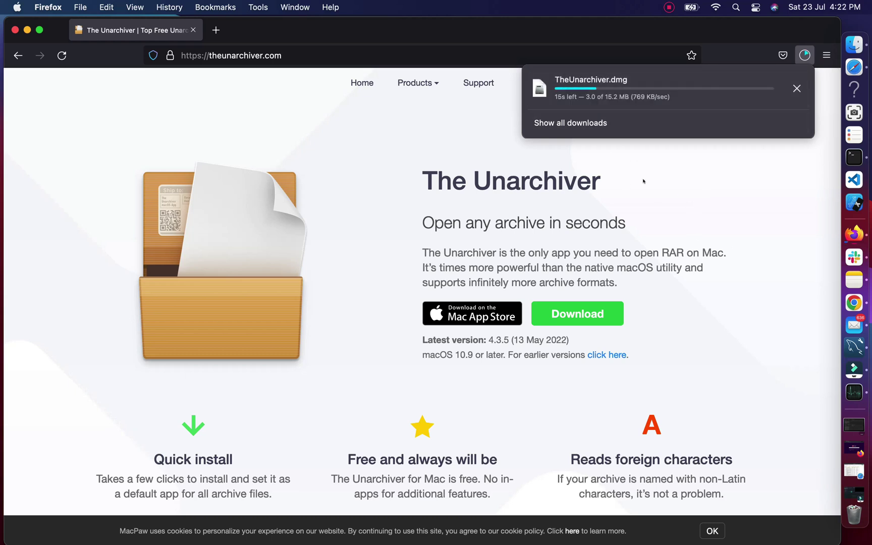
pyautogui.click(797, 88)
pyautogui.click(748, 190)
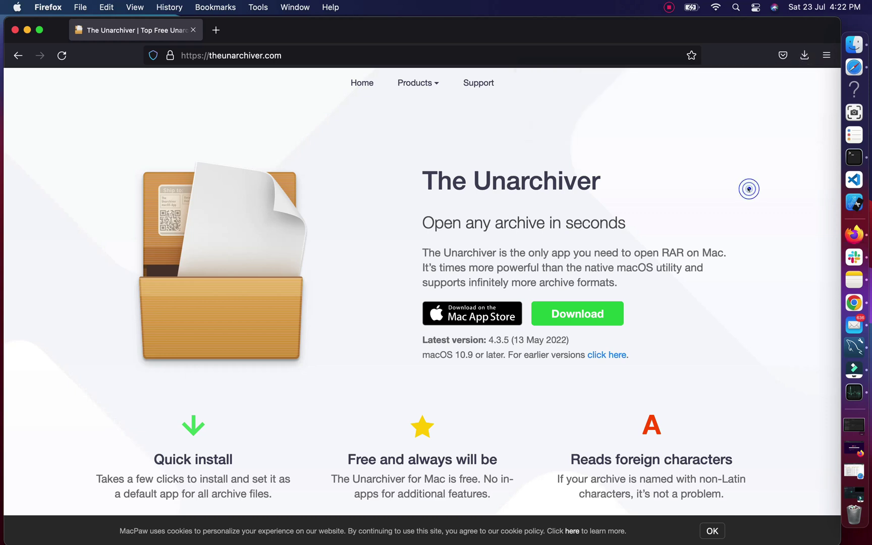
pyautogui.click(27, 29)
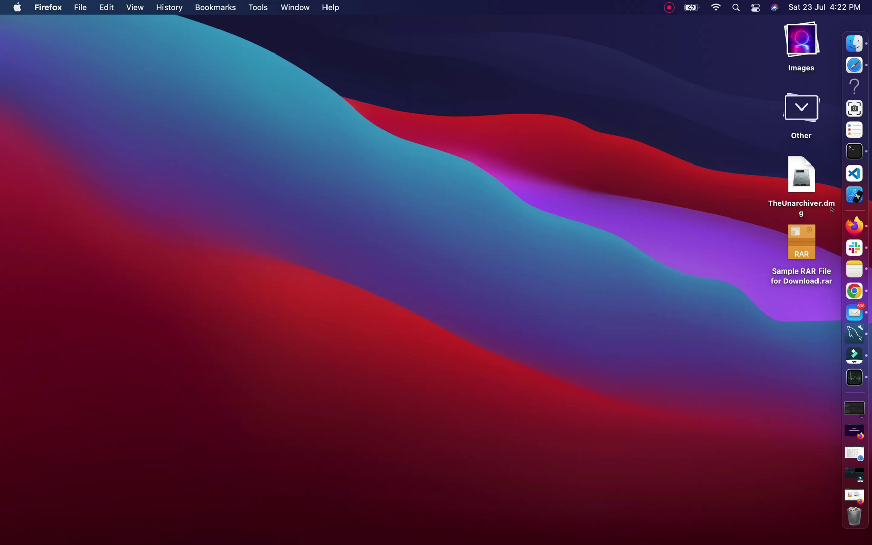
# Step: Mount TheUnarchiver.dmg, drag the app to Applications keeping the existing copy, then show Launchpad
pyautogui.doubleClick(801, 203)
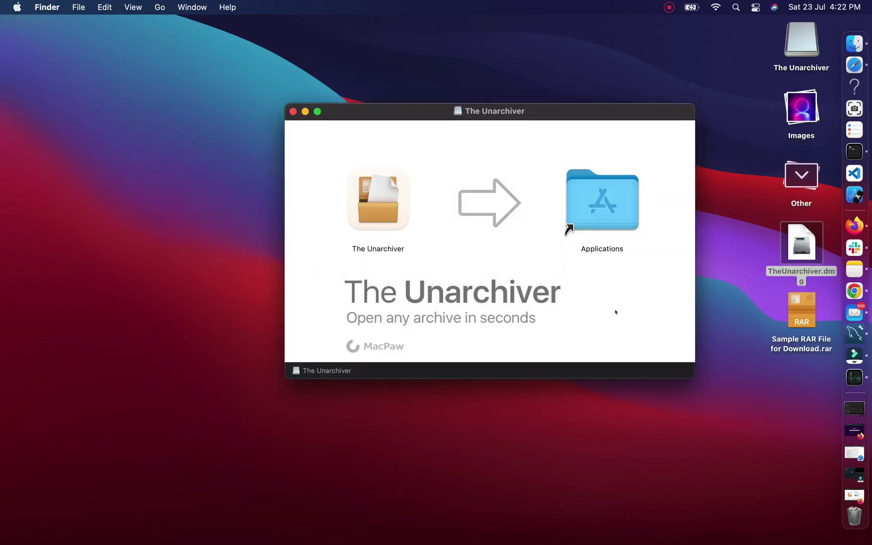
pyautogui.moveTo(382, 204); pyautogui.dragTo(606, 205)
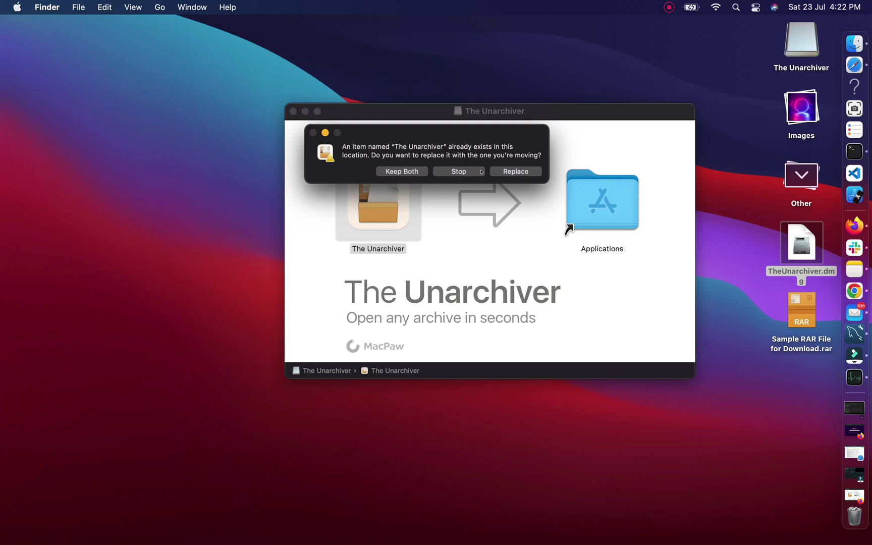
pyautogui.click(459, 171)
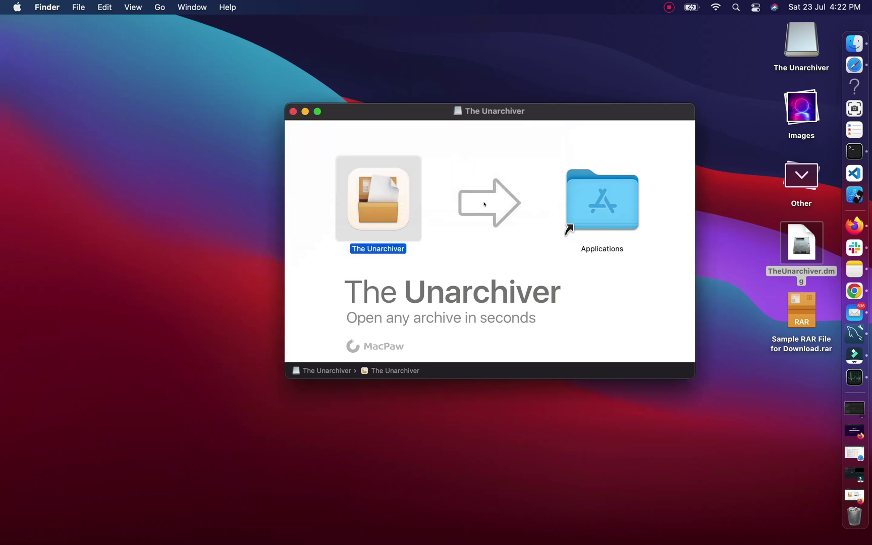
pyautogui.click(292, 111)
pyautogui.press('F4')
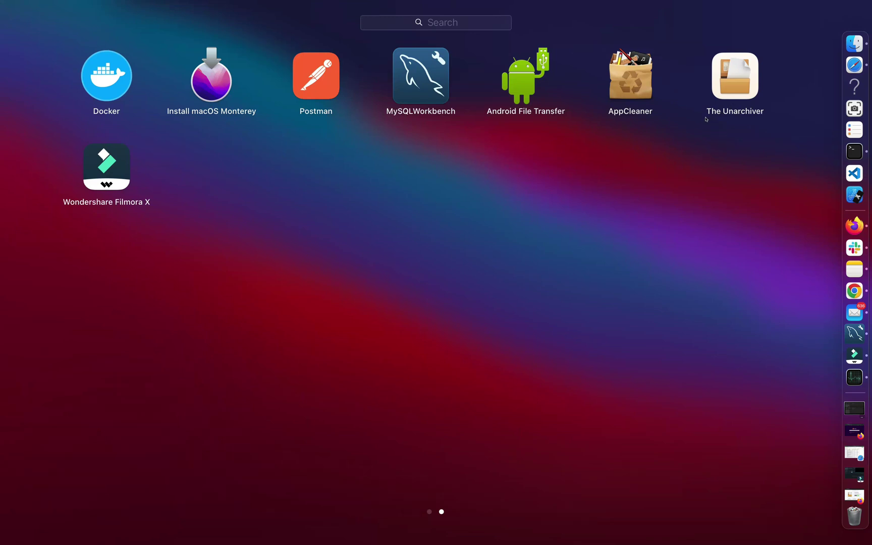
# Step: Launch The Unarchiver from Launchpad and reposition its Preferences window
pyautogui.click(735, 84)
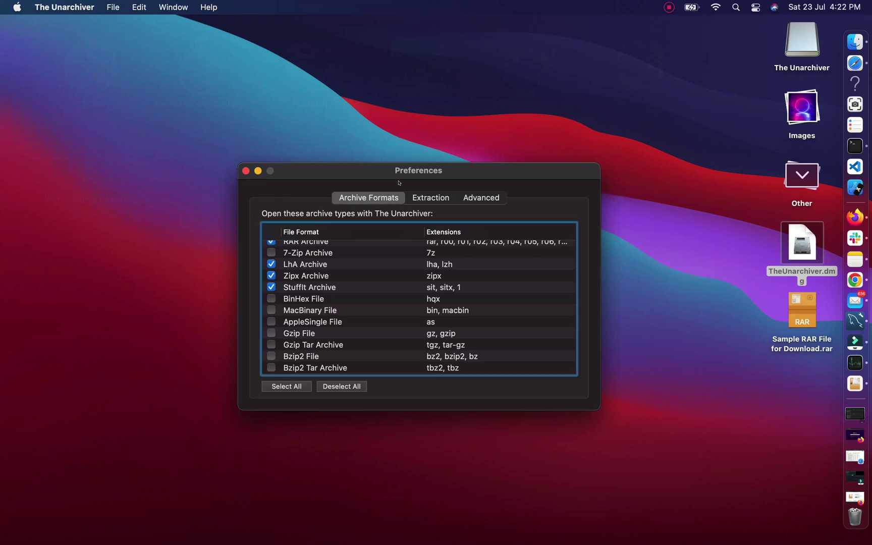
pyautogui.moveTo(366, 172); pyautogui.dragTo(386, 152)
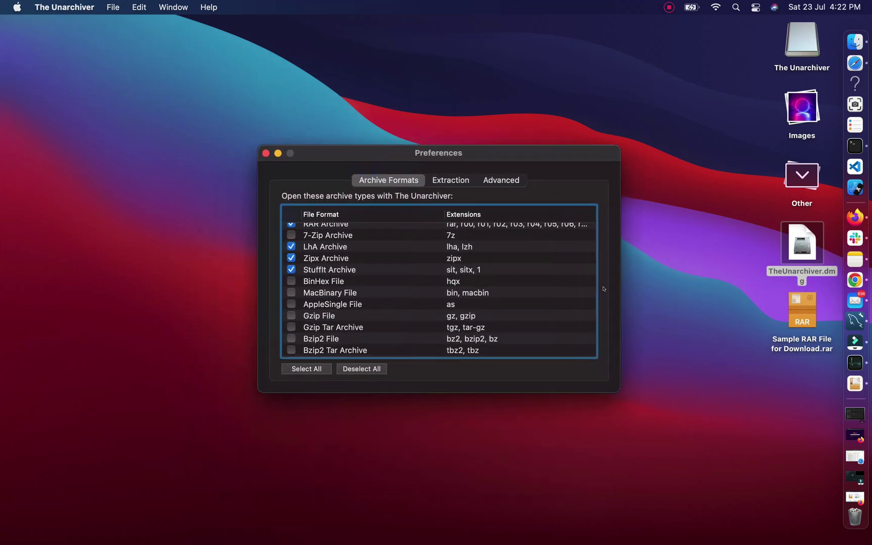
pyautogui.click(724, 284)
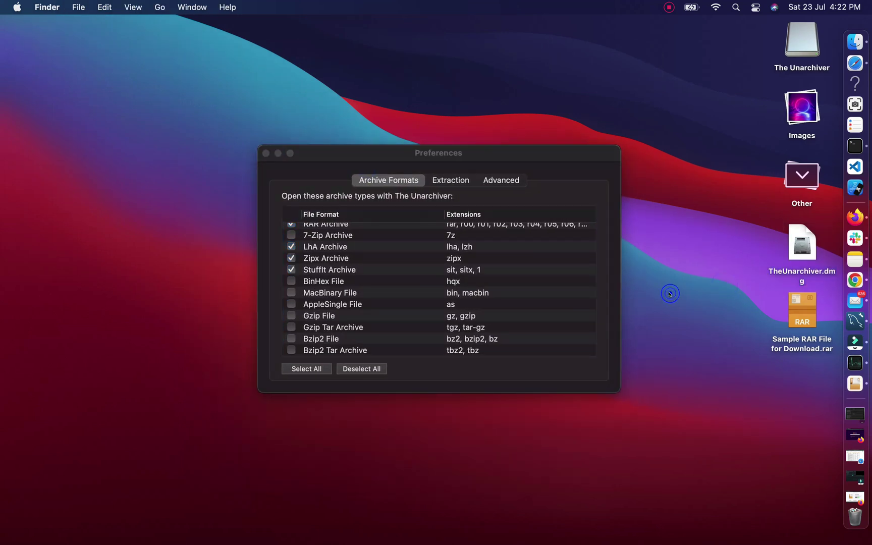
pyautogui.moveTo(484, 154); pyautogui.dragTo(490, 150)
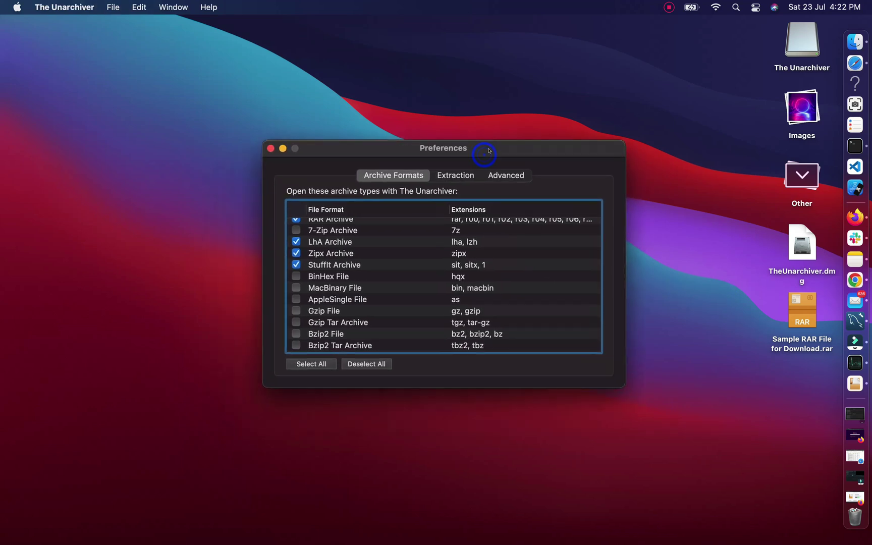
pyautogui.click(774, 430)
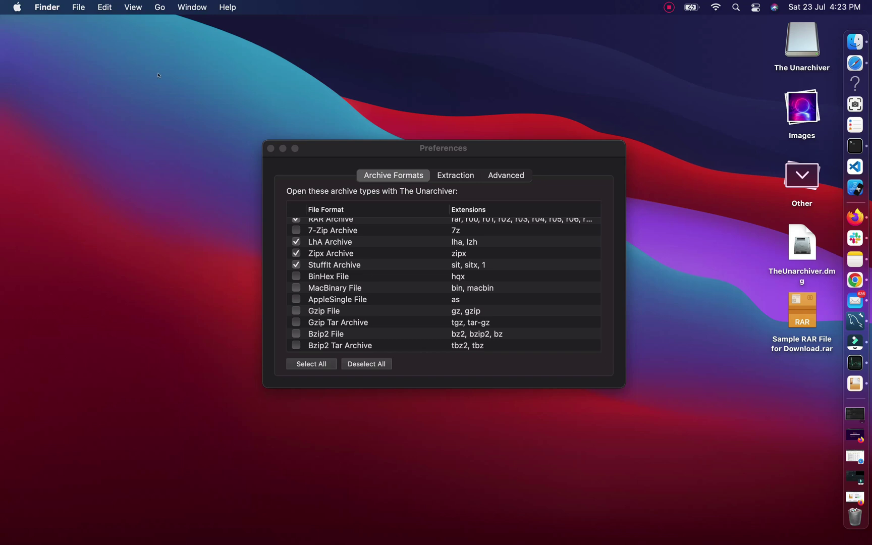
# Step: Bring The Unarchiver Preferences to the front and open its File menu
pyautogui.click(78, 7)
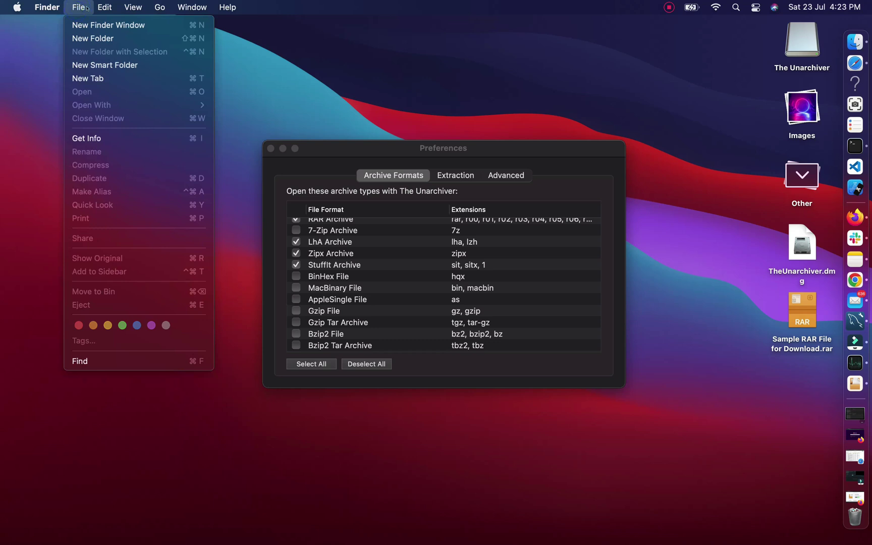
pyautogui.click(443, 148)
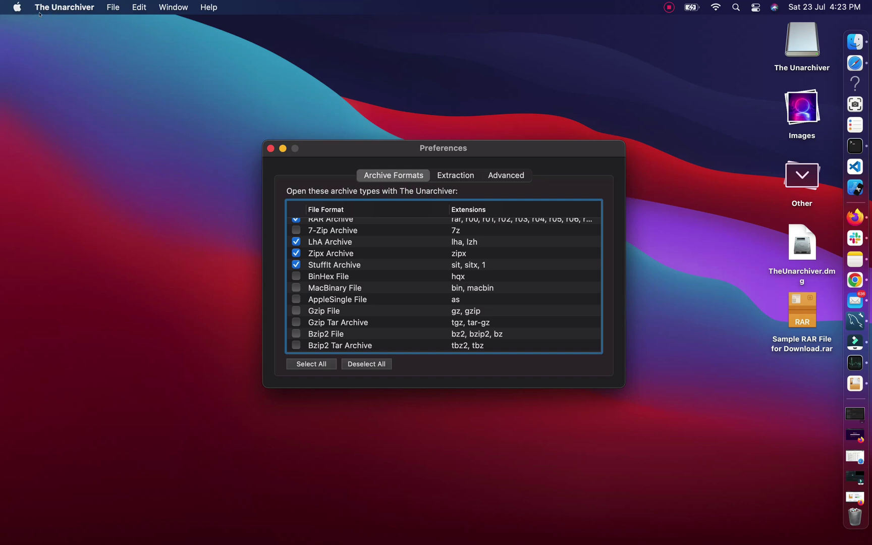
pyautogui.click(111, 7)
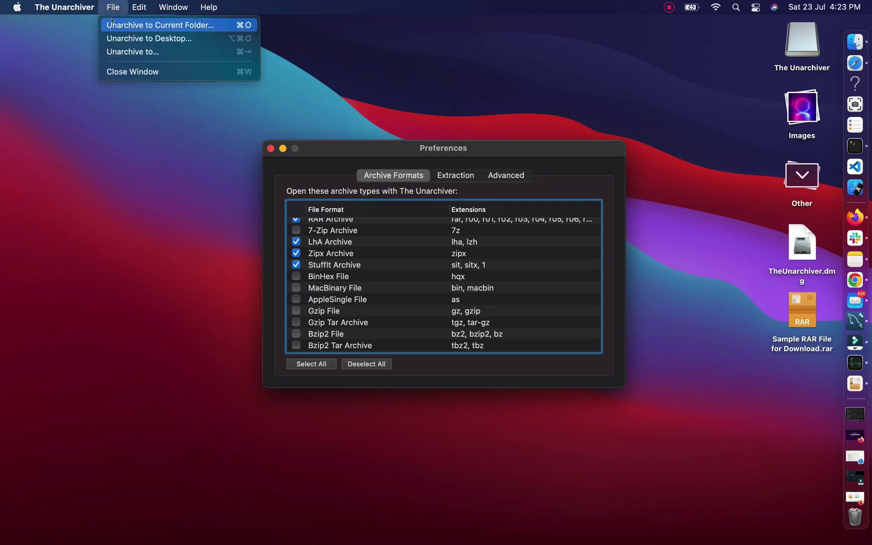
# Step: Unarchive 'Sample RAR File for Download.rar' into its current folder
pyautogui.click(120, 26)
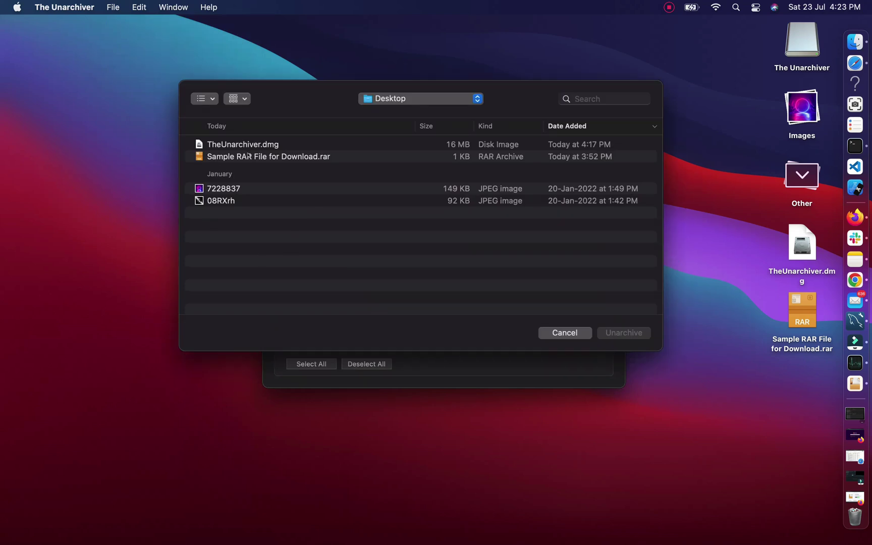
pyautogui.click(228, 158)
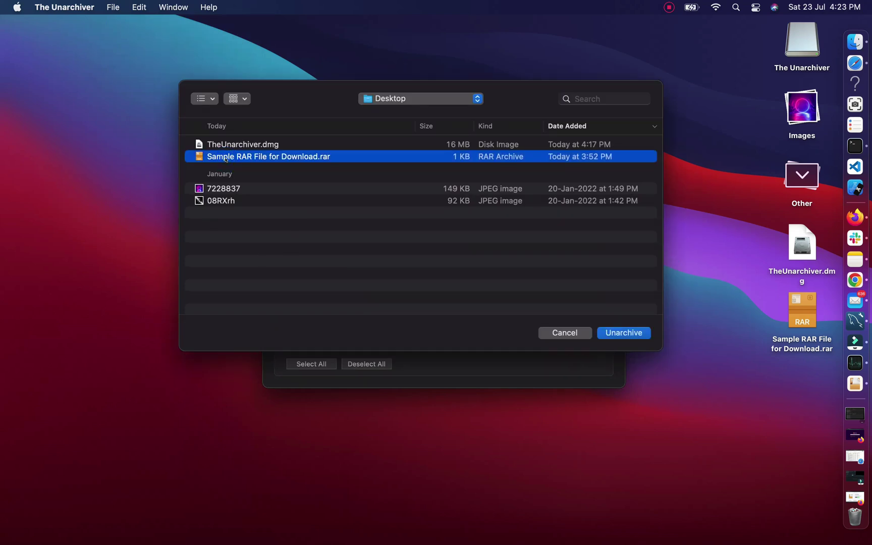
pyautogui.click(625, 333)
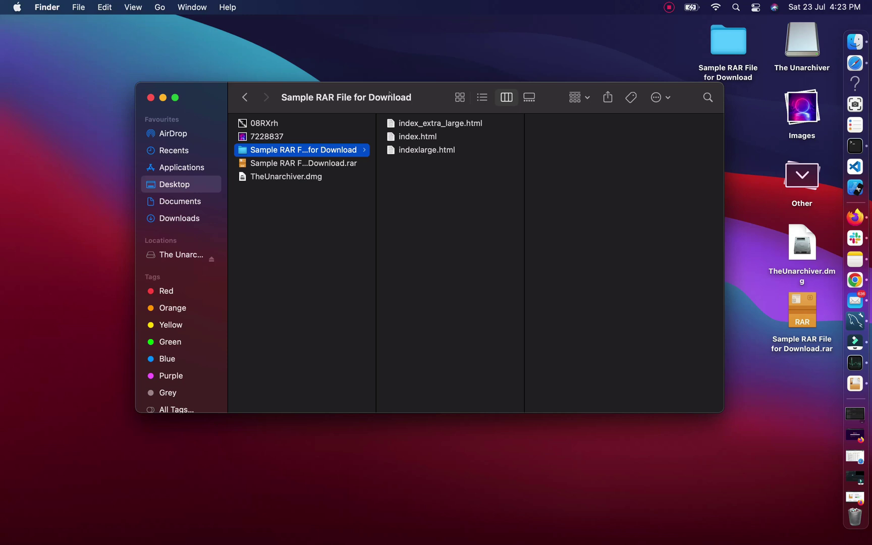
# Step: Close the extracted folder's window and move the folder on the desktop
pyautogui.moveTo(390, 92); pyautogui.dragTo(351, 139)
pyautogui.press('super+w')
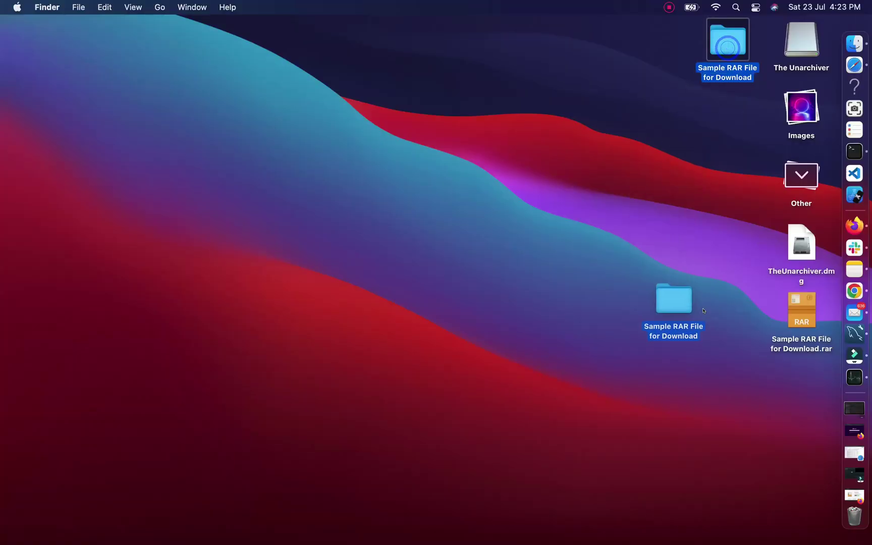
pyautogui.moveTo(704, 310); pyautogui.dragTo(724, 109)
pyautogui.click(719, 124)
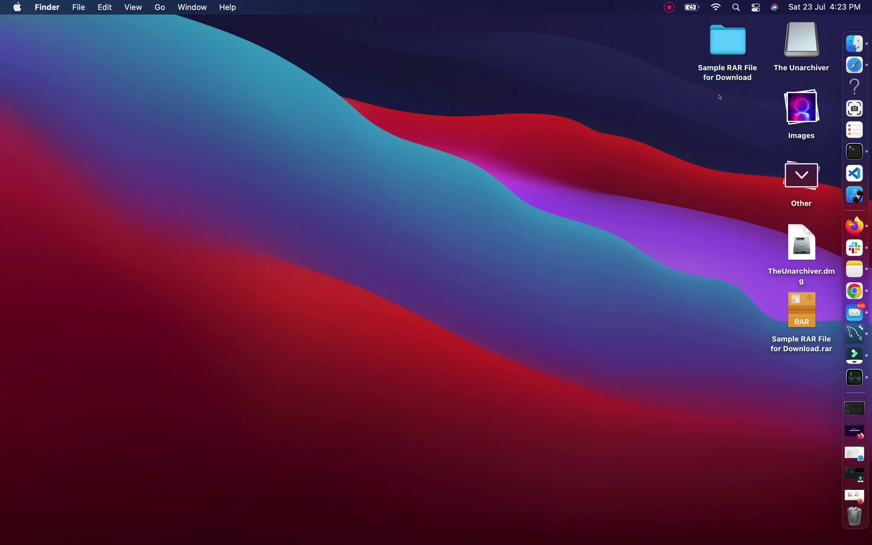
# Step: Open 'Sample RAR File for Download' to check its three HTML files, then close it
pyautogui.doubleClick(727, 41)
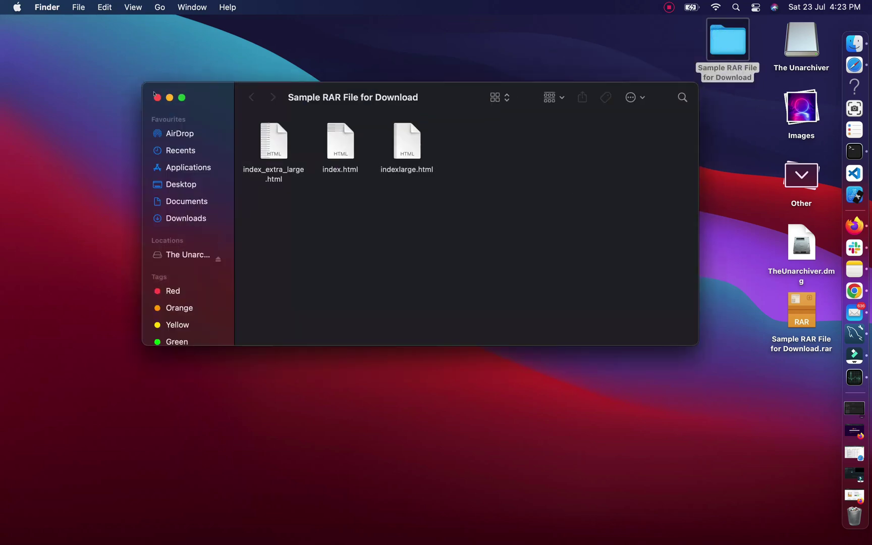
pyautogui.click(156, 97)
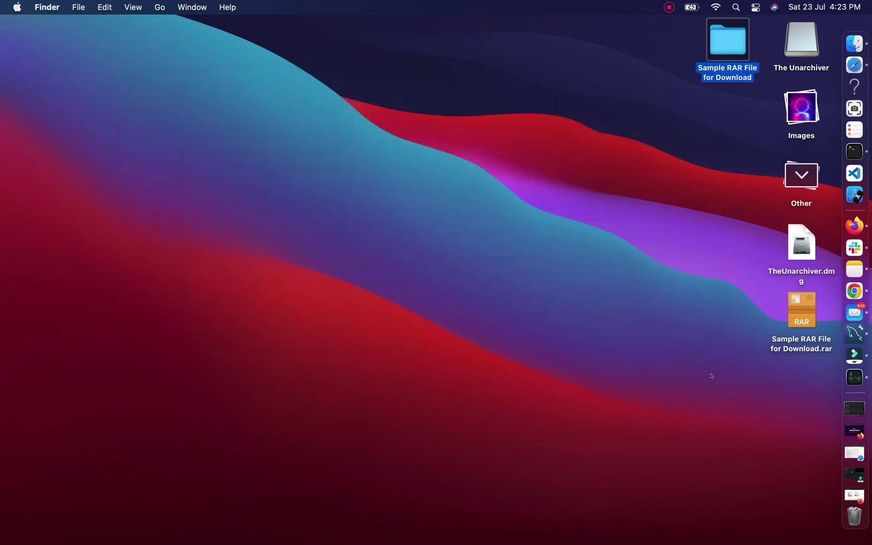
pyautogui.click(712, 375)
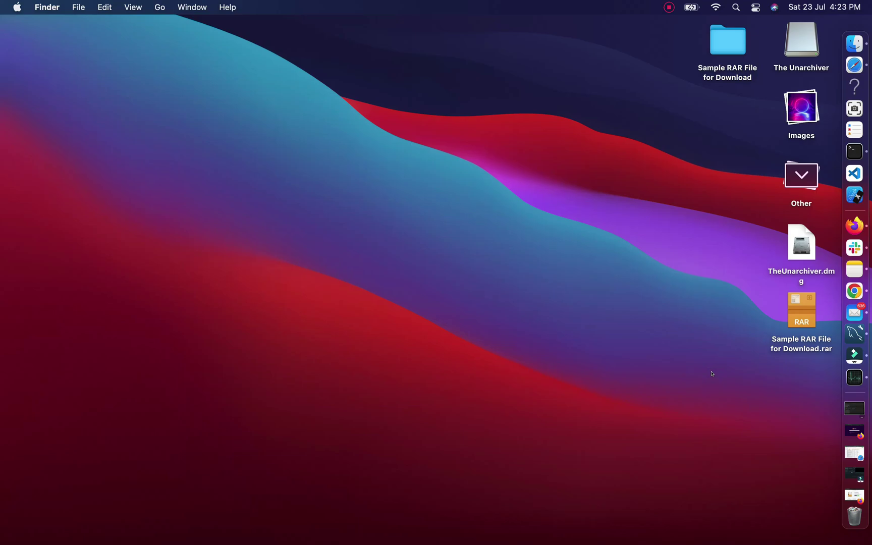